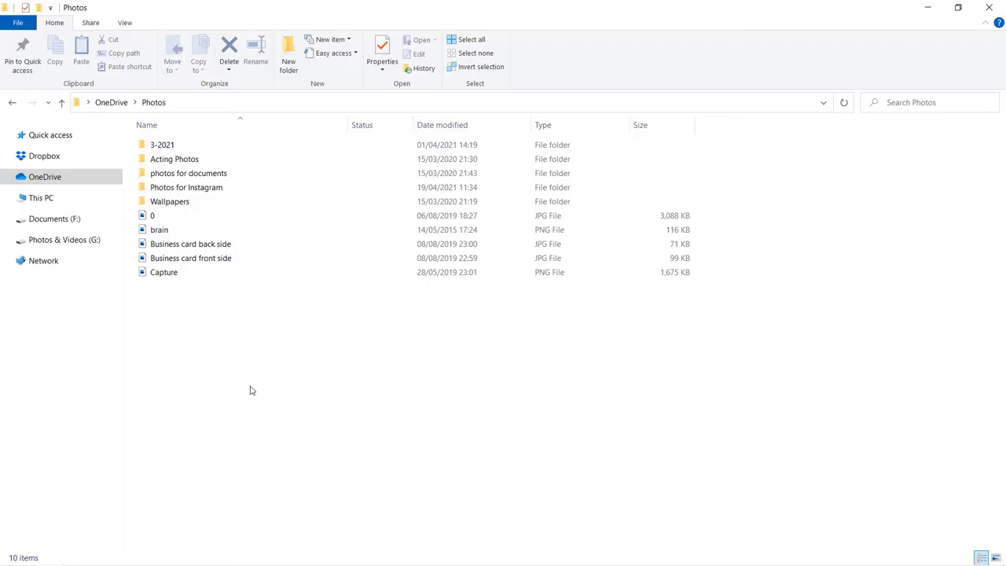
Check OneDrive's Properties showing 3.91 GB across 2,219 files and 355 folders, then close them.
{"action": "right_click", "coordinate": [69, 181]}
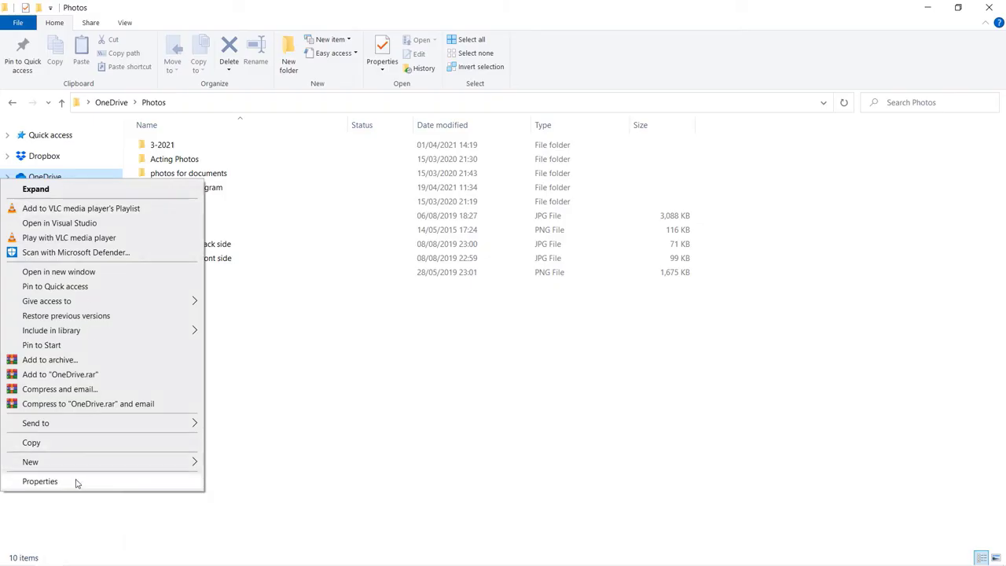
{"action": "left_click", "coordinate": [76, 483]}
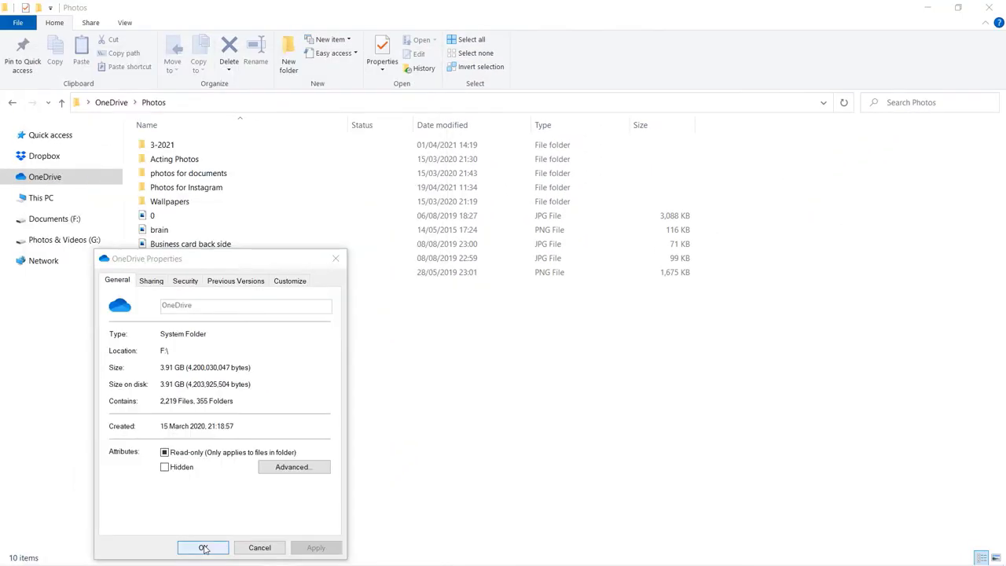
{"action": "left_click", "coordinate": [203, 549]}
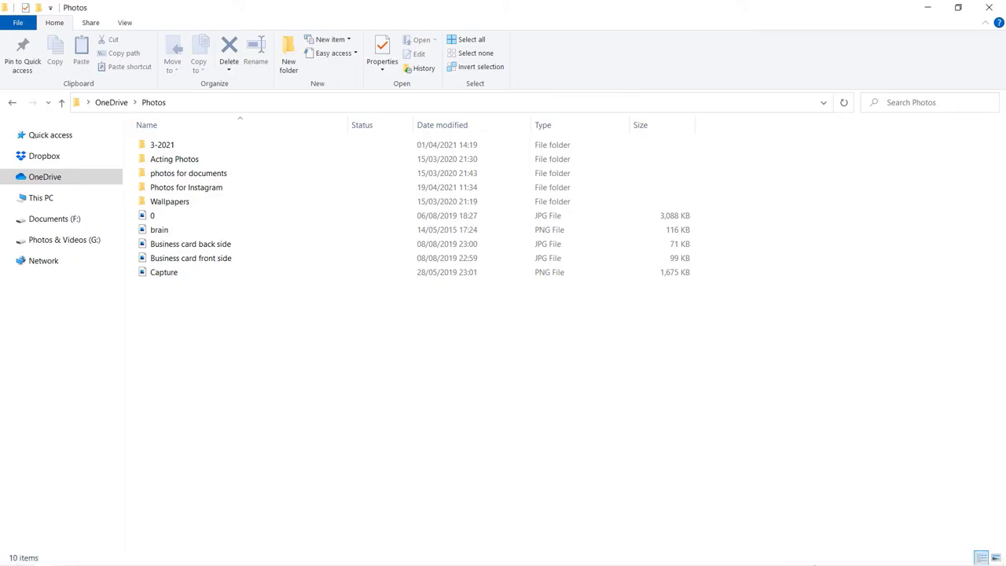
Glance at the hidden tray icons, then launch the OneDrive app from a Start search for 'one'.
{"action": "left_click", "coordinate": [844, 555]}
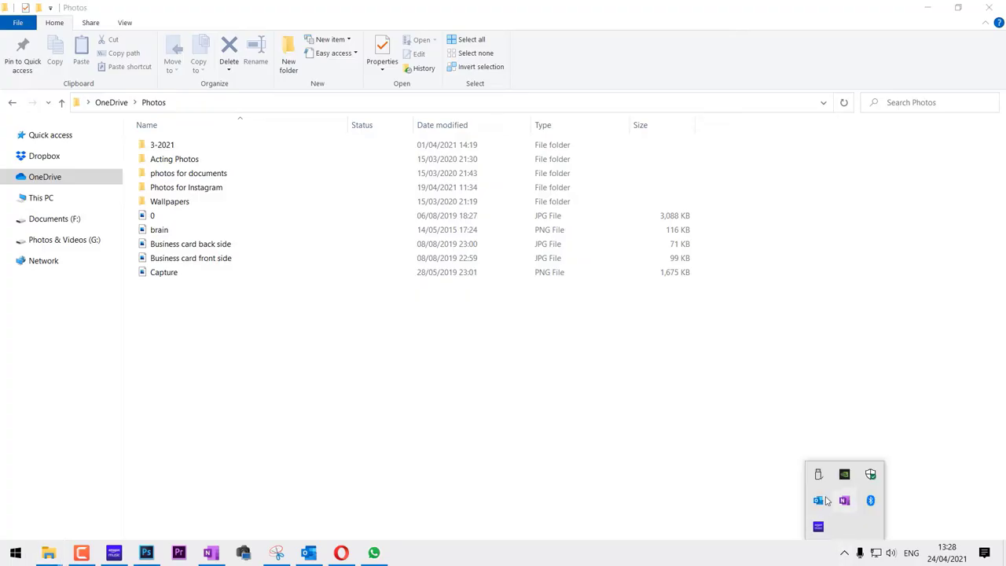
{"action": "left_click", "coordinate": [487, 445]}
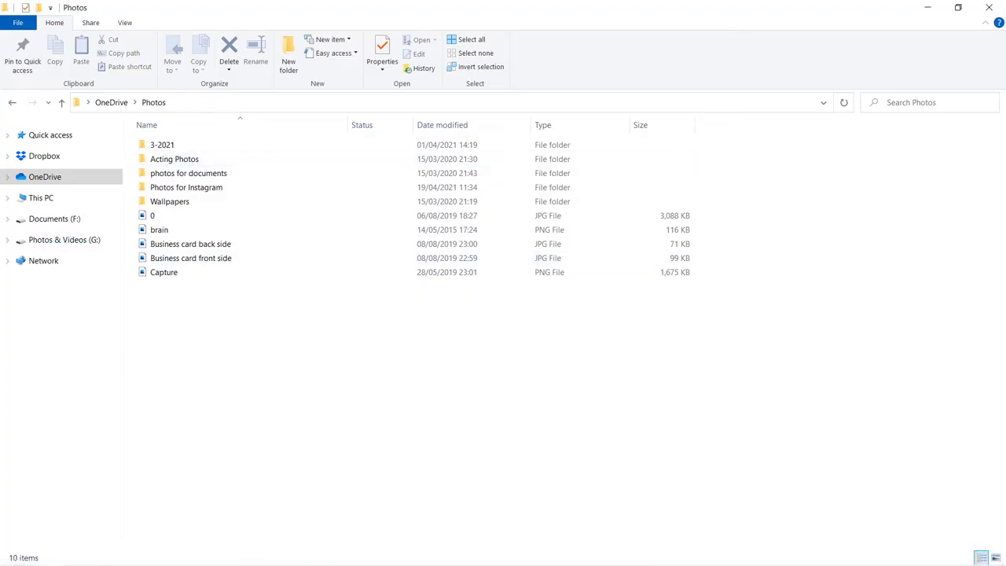
{"action": "left_click", "coordinate": [15, 554]}
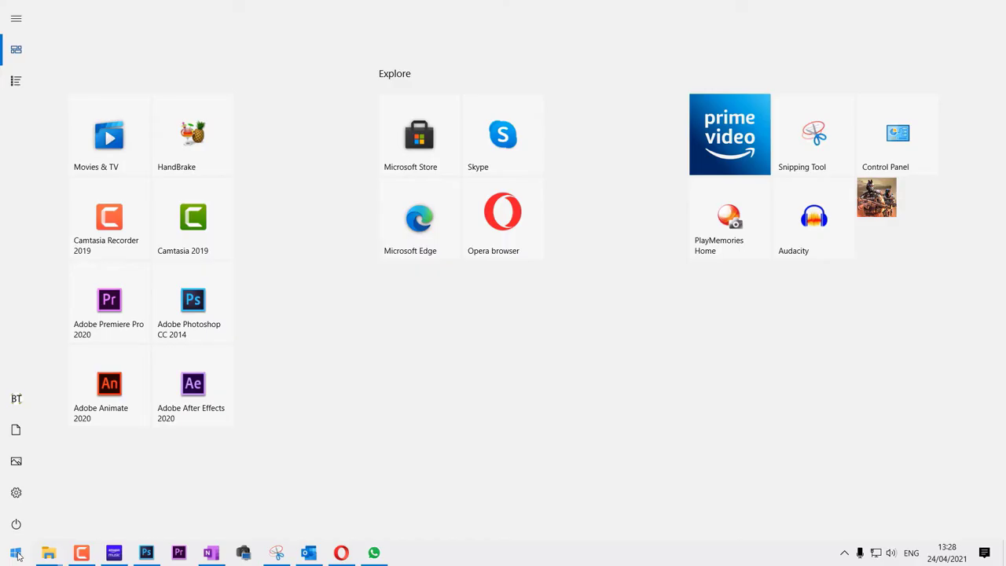
{"action": "type", "text": "one"}
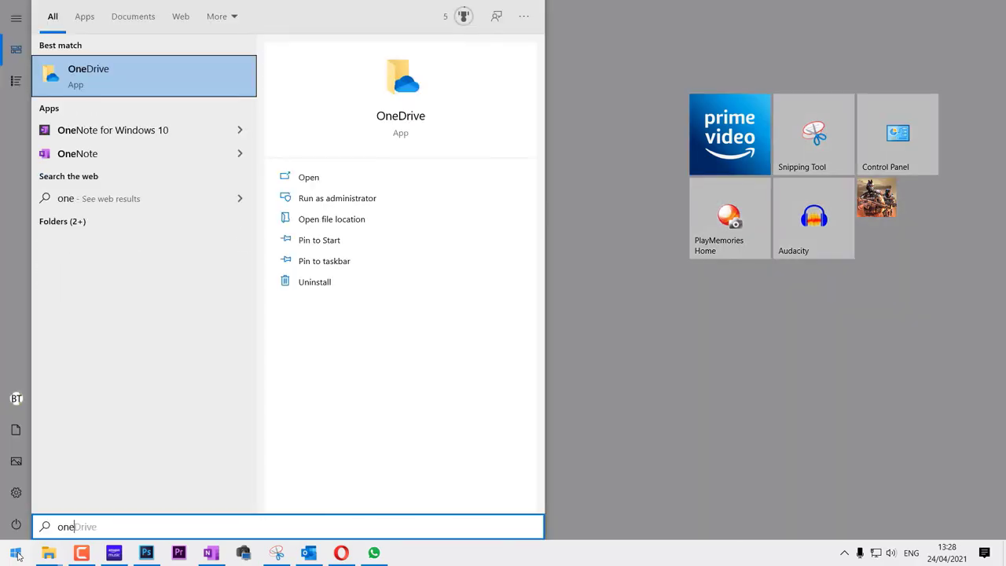
{"action": "left_click", "coordinate": [91, 86]}
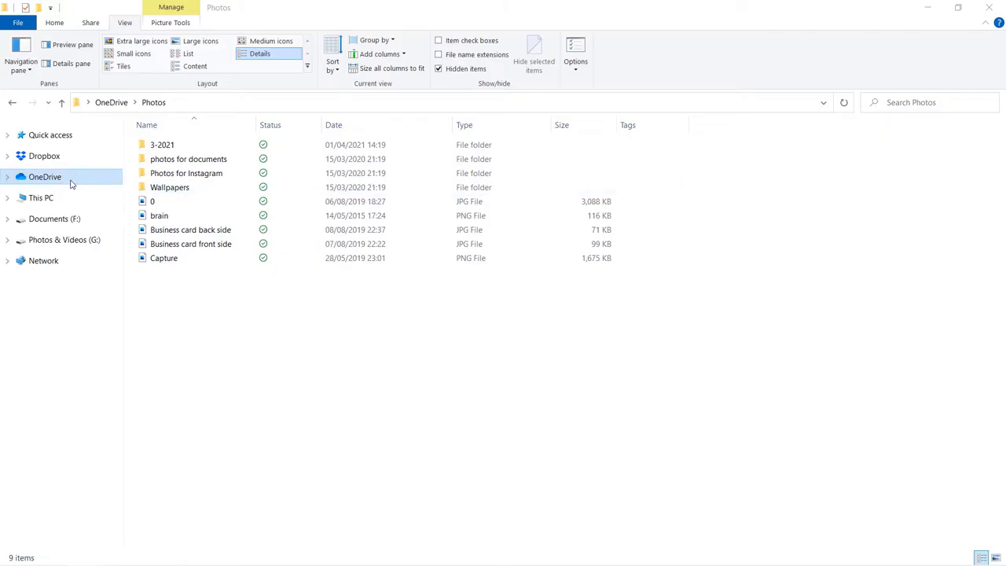
In OneDrive Settings, uncheck 'Save space and download files as you use them' and confirm.
{"action": "mouse_move", "coordinate": [533, 562]}
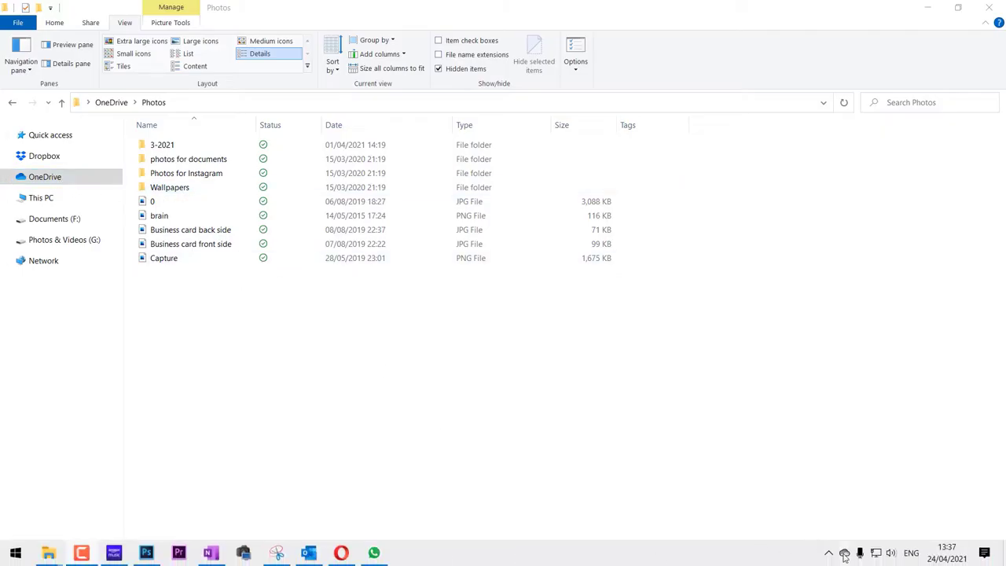
{"action": "right_click", "coordinate": [846, 555]}
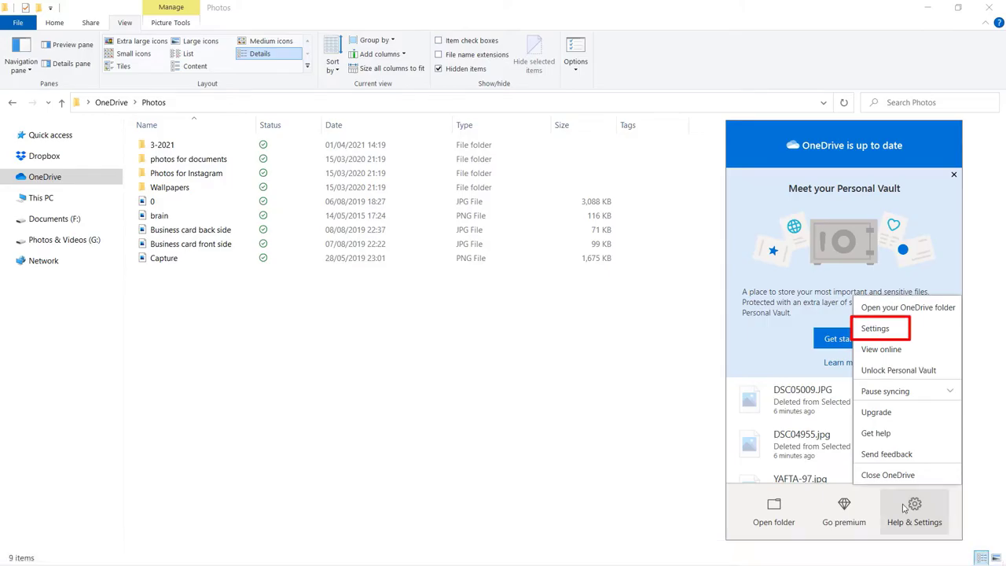
{"action": "left_click", "coordinate": [879, 331]}
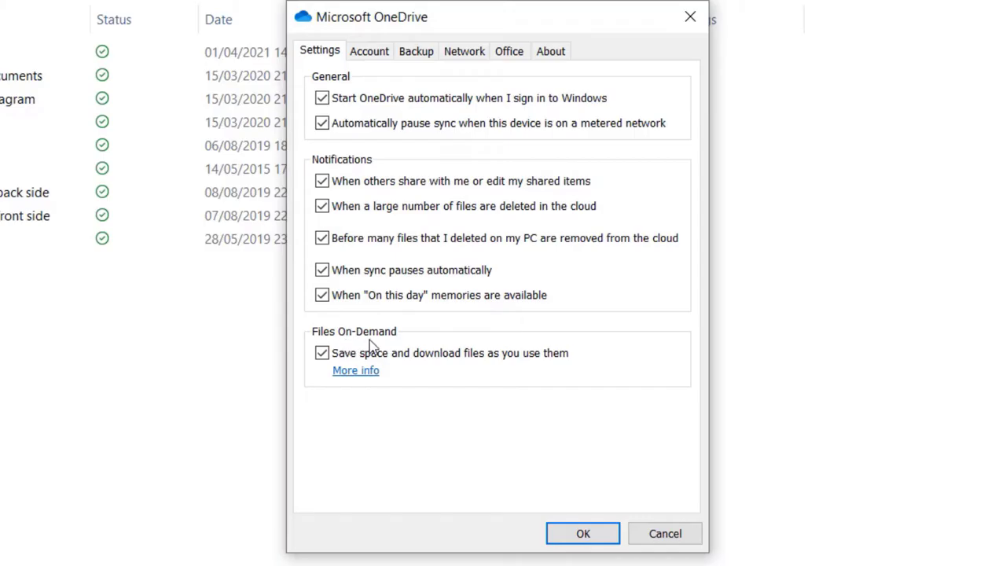
{"action": "left_click", "coordinate": [322, 354]}
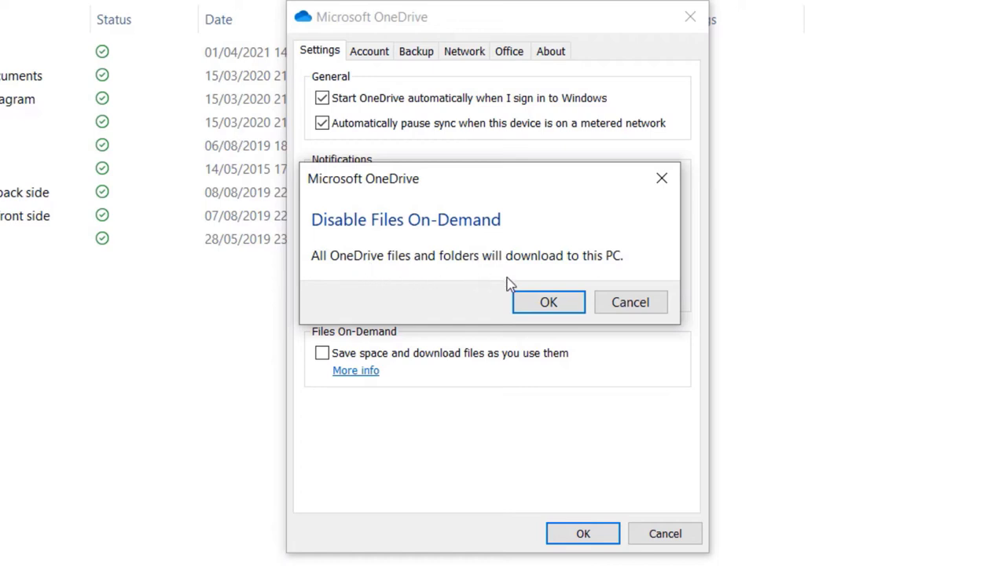
{"action": "left_click", "coordinate": [574, 301]}
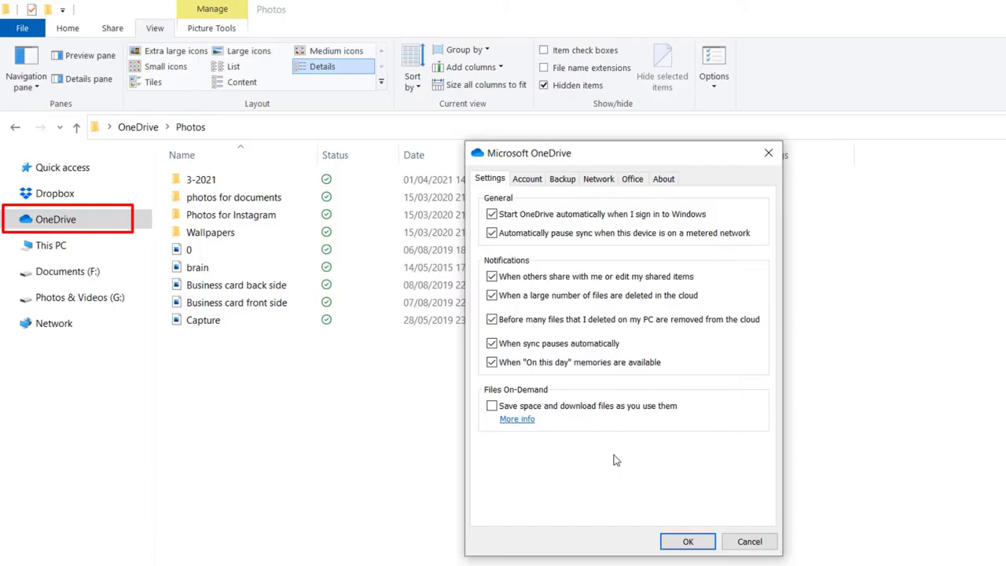
Apply the OneDrive settings and check the Photos folder's path while it syncs.
{"action": "left_click", "coordinate": [694, 542]}
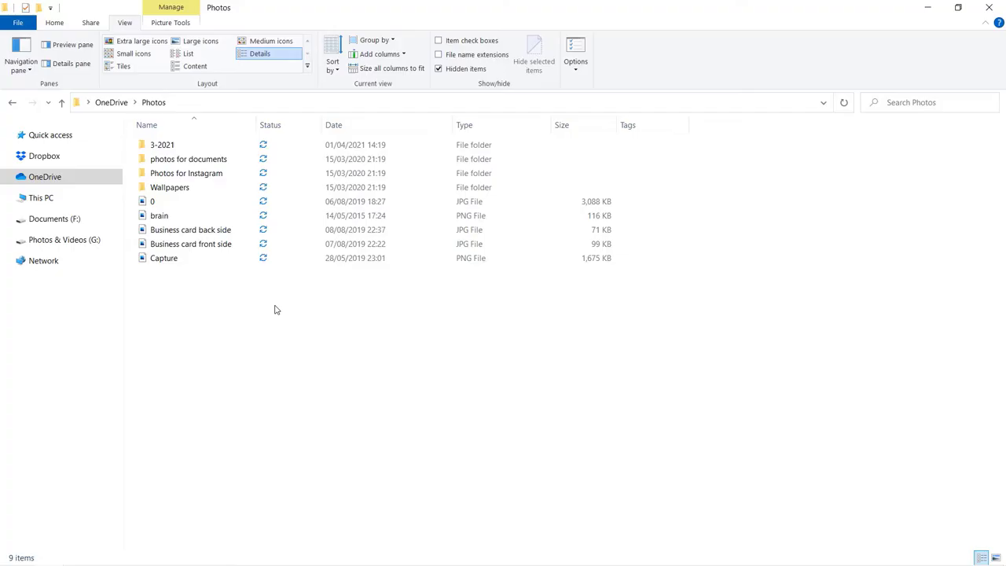
{"action": "left_click", "coordinate": [220, 103]}
{"action": "left_click", "coordinate": [218, 271]}
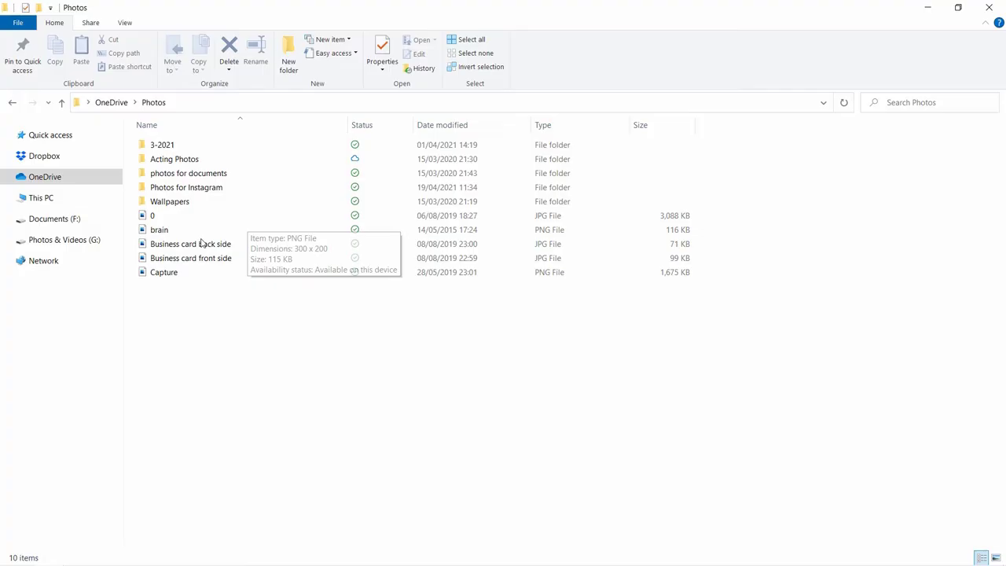
Check Acting Photos' size (982 MB, 215 files, 44 folders), then cut the folder.
{"action": "key", "text": "a"}
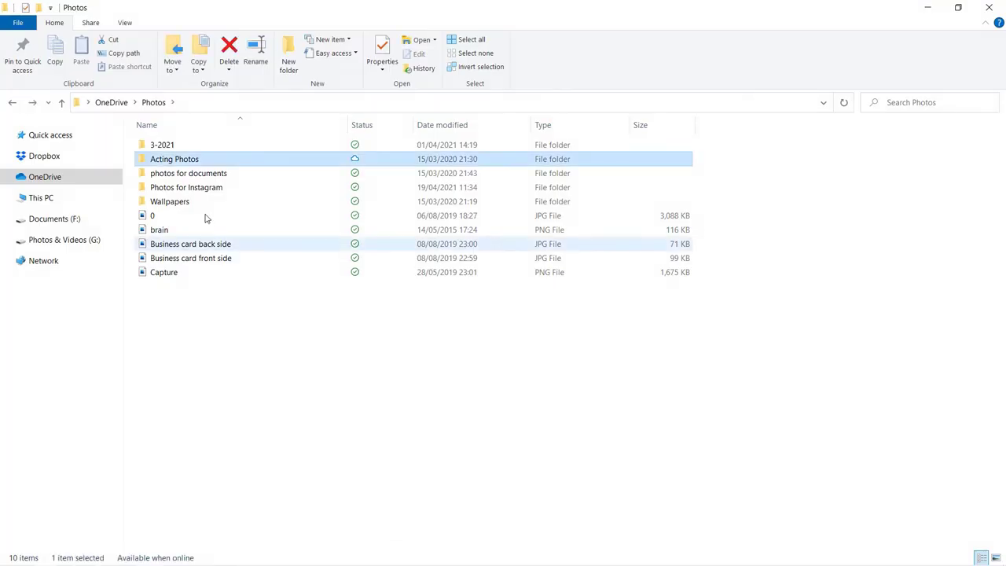
{"action": "right_click", "coordinate": [180, 162]}
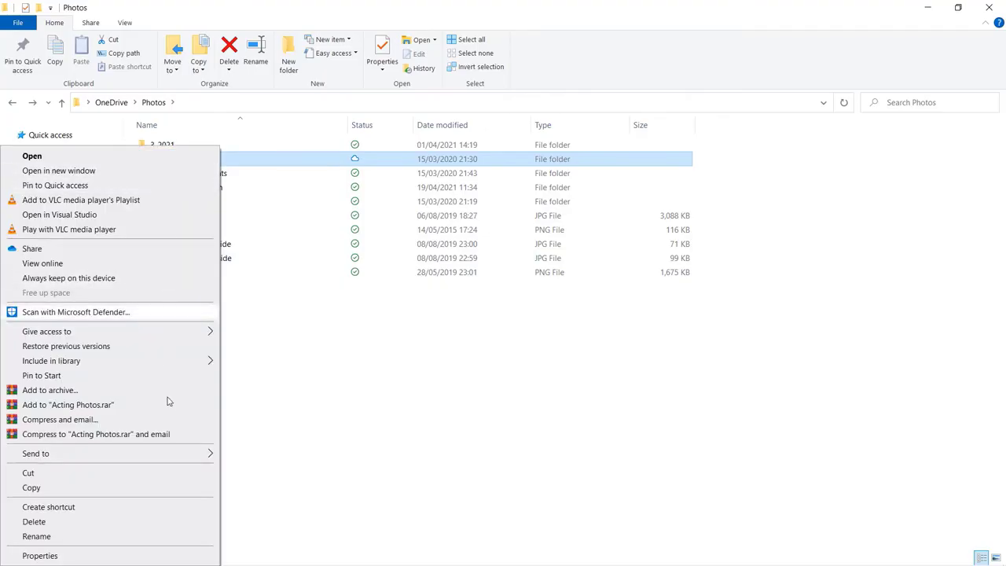
{"action": "left_click", "coordinate": [39, 556]}
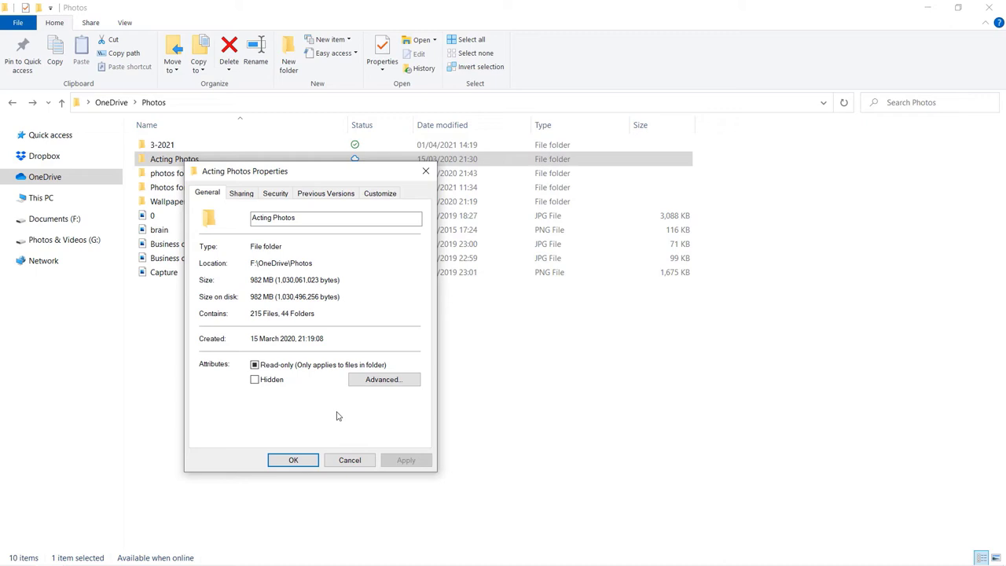
{"action": "left_click", "coordinate": [293, 460]}
{"action": "right_click", "coordinate": [180, 162]}
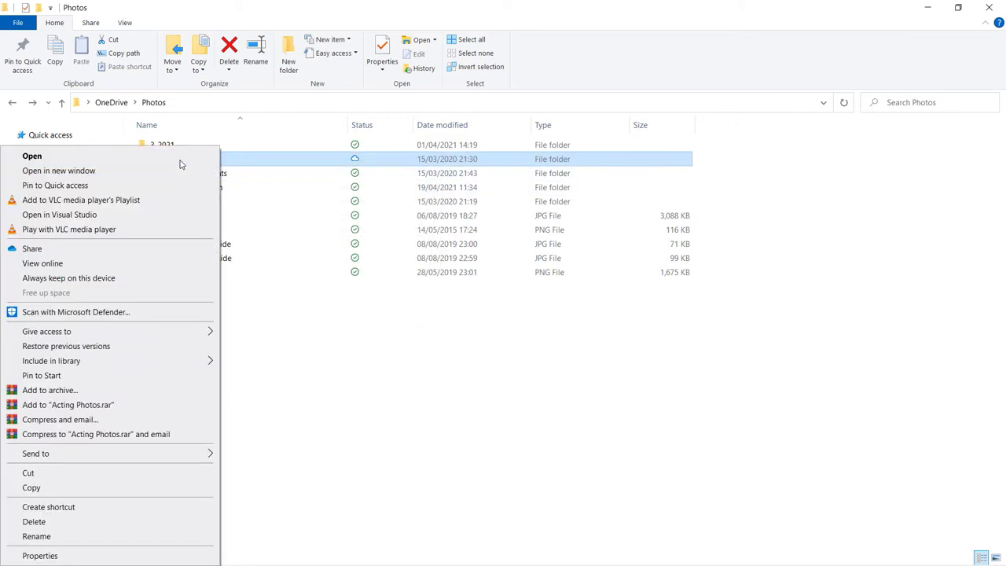
{"action": "left_click", "coordinate": [75, 476]}
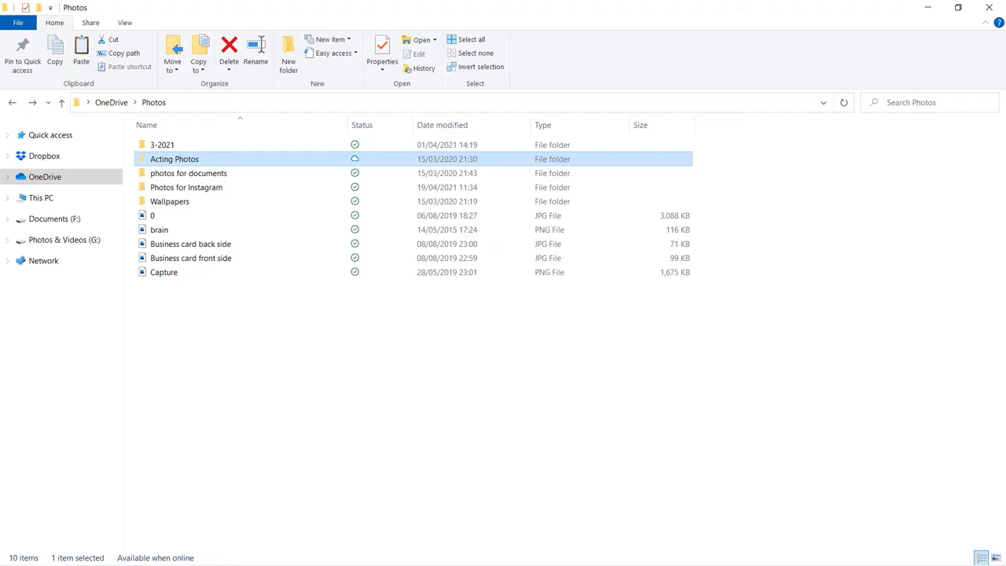
Paste the cut Acting Photos folder onto the Photos & Videos (G:) drive.
{"action": "left_click", "coordinate": [65, 239]}
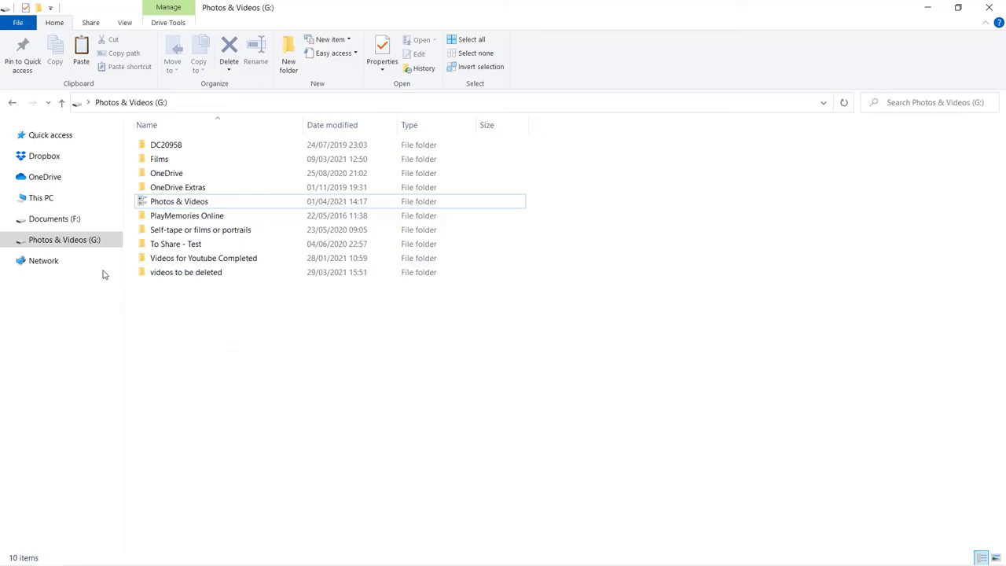
{"action": "right_click", "coordinate": [205, 336]}
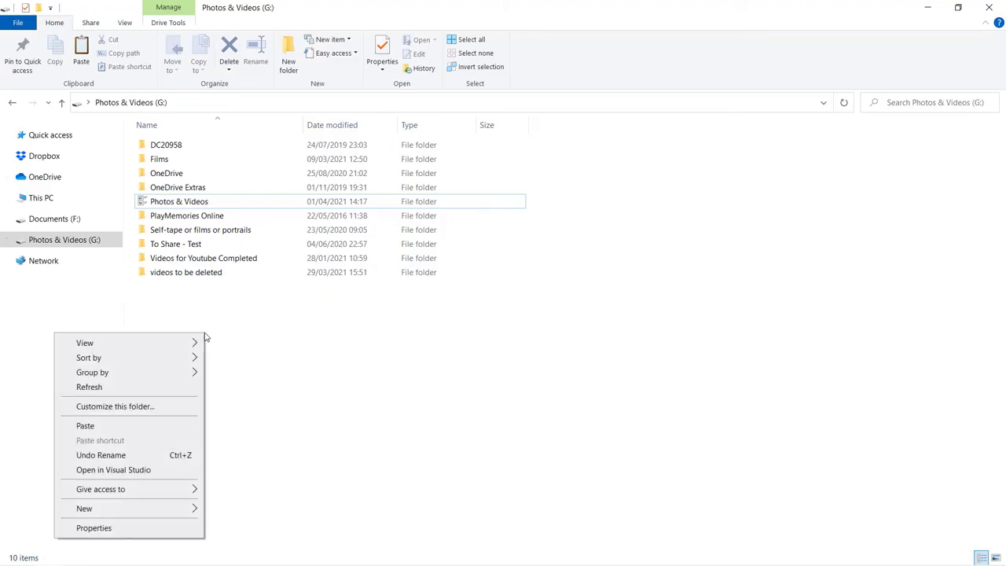
{"action": "mouse_move", "coordinate": [132, 507]}
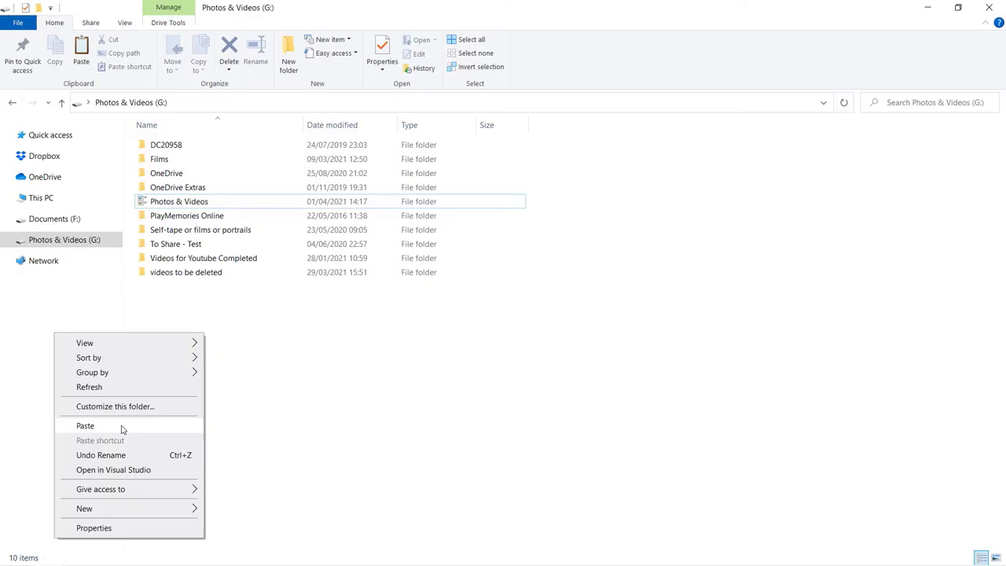
{"action": "left_click", "coordinate": [122, 429]}
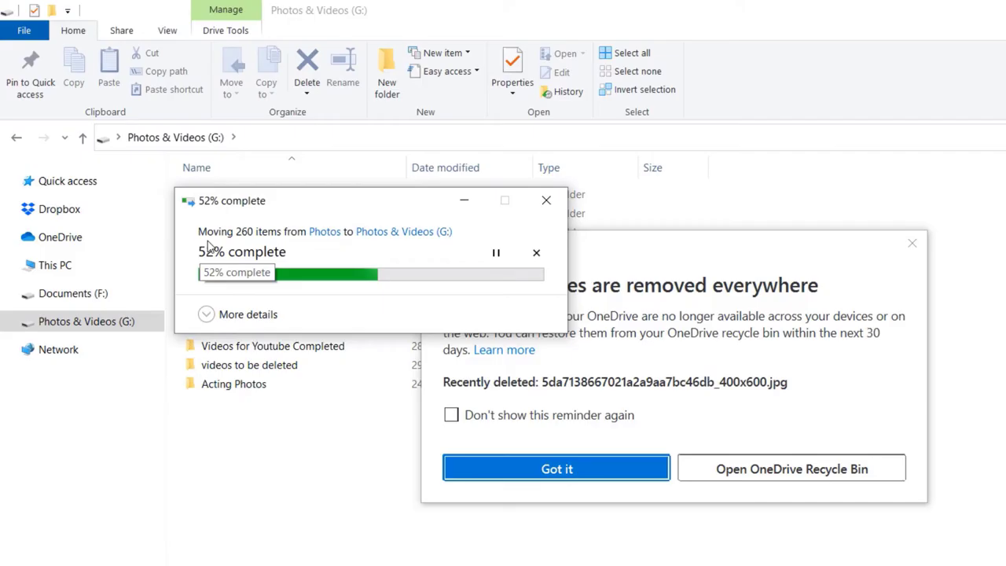
{"action": "left_click_drag", "start_coordinate": [404, 198], "coordinate": [272, 103]}
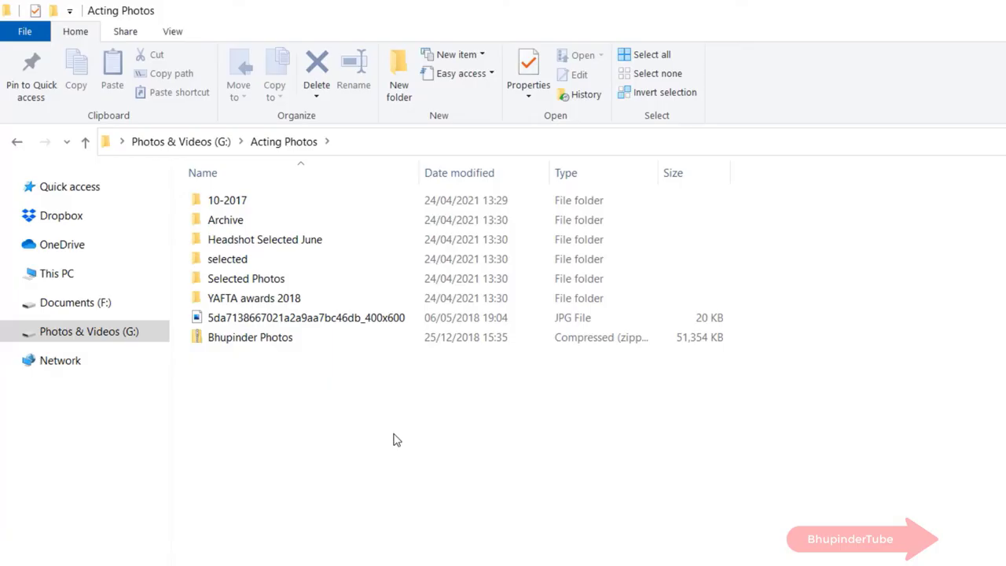
Browse the Selected Photos, selected and Headshot Selected June subfolders of Acting Photos on G:.
{"action": "double_click", "coordinate": [263, 278]}
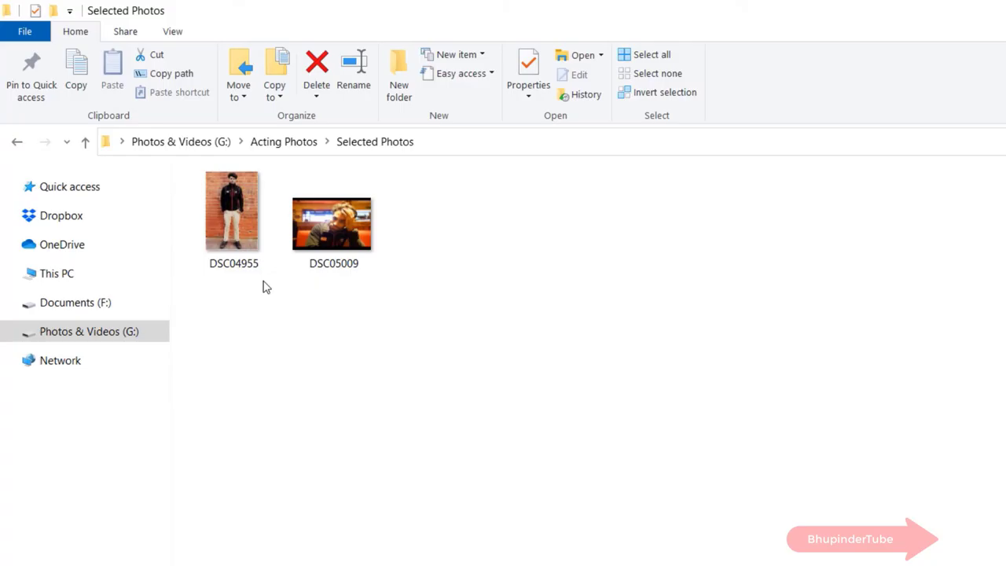
{"action": "key", "text": "alt+Left"}
{"action": "double_click", "coordinate": [241, 260]}
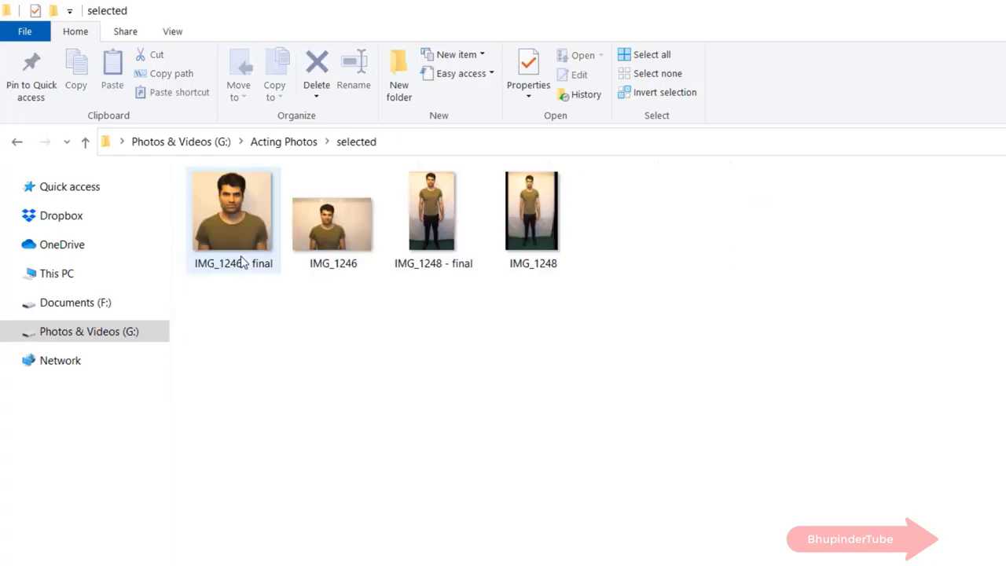
{"action": "key", "text": "alt+Left"}
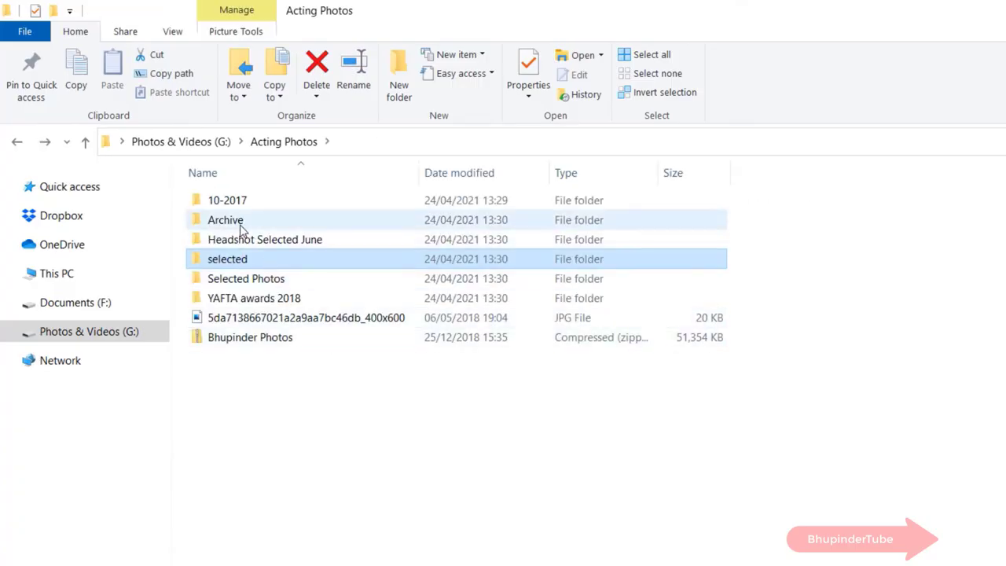
{"action": "left_click", "coordinate": [248, 240]}
{"action": "double_click", "coordinate": [249, 239]}
{"action": "key", "text": "alt+Left"}
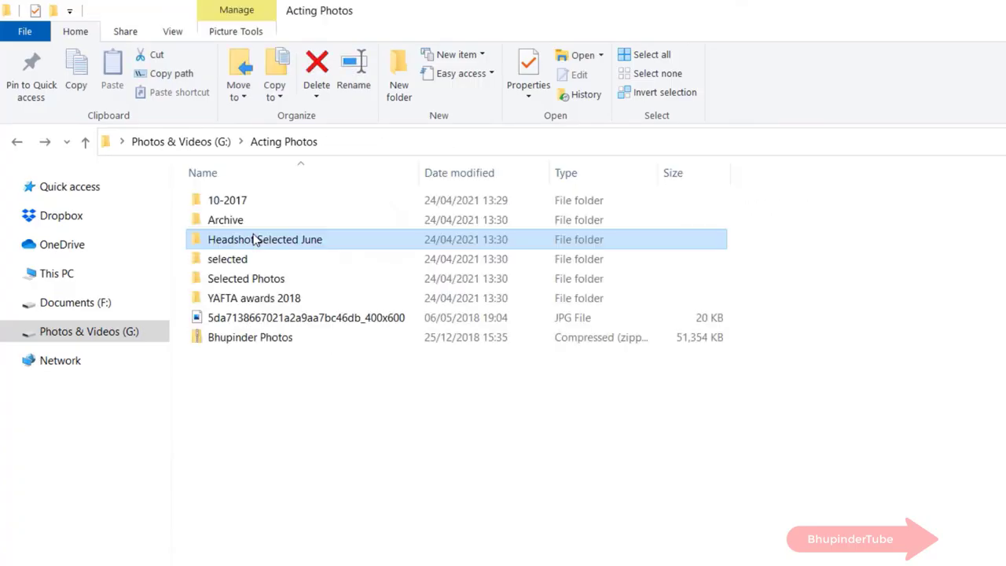
{"action": "left_click", "coordinate": [401, 529]}
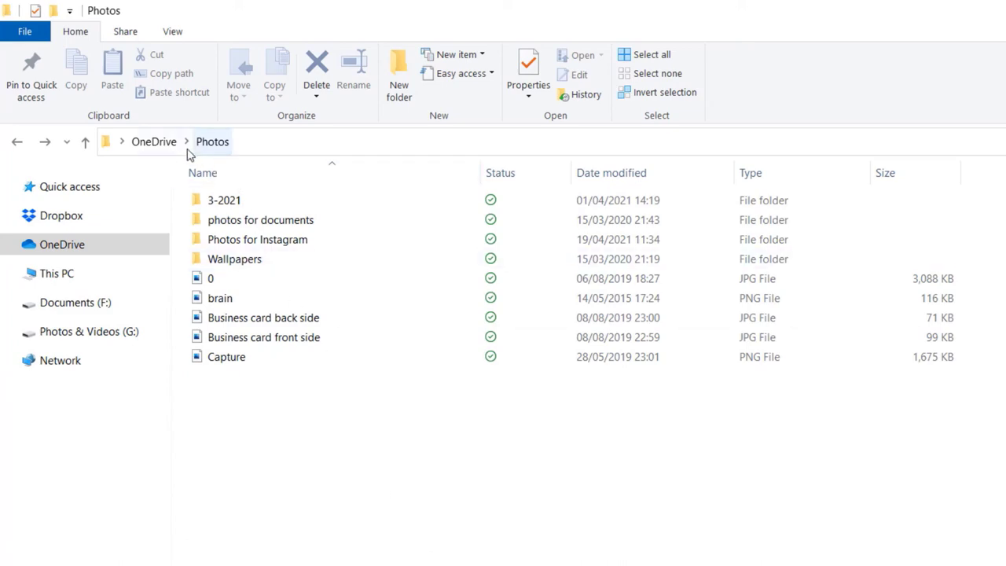
Compare OneDrive's new 2.95 GB size against the earlier snip, underlining the old 3.91 GB.
{"action": "right_click", "coordinate": [94, 247]}
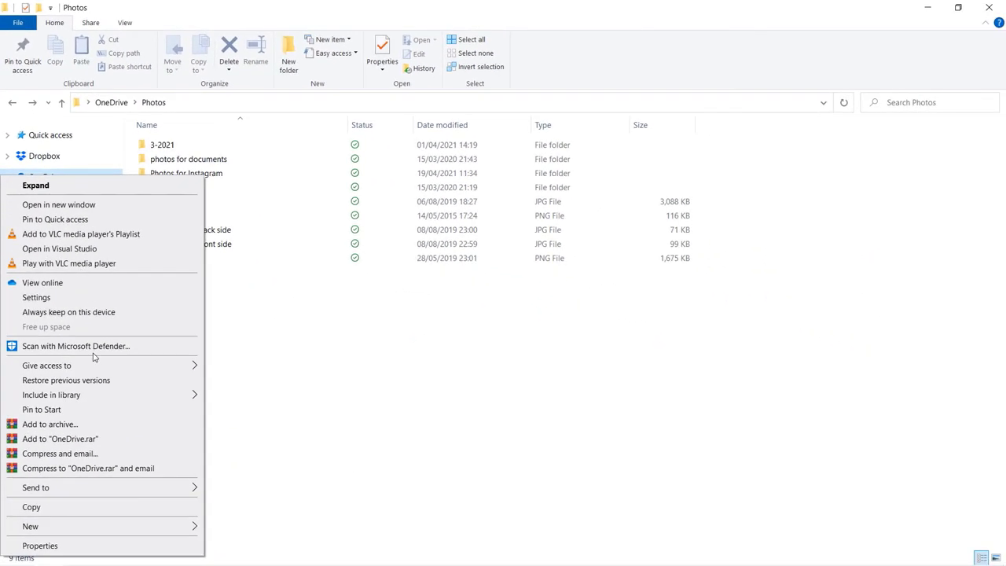
{"action": "left_click", "coordinate": [73, 549]}
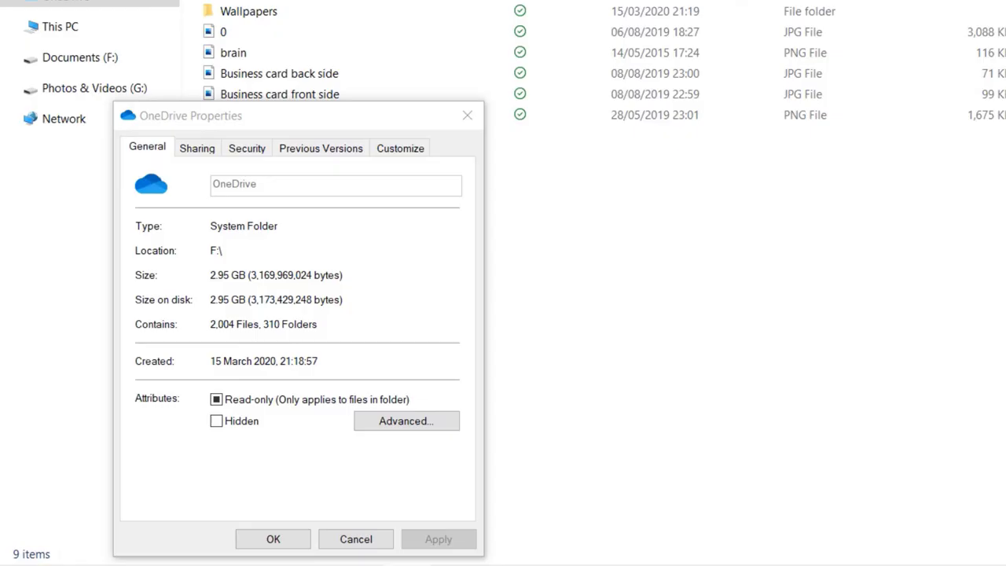
{"action": "key", "text": "alt+Tab"}
{"action": "key", "text": "super+Right"}
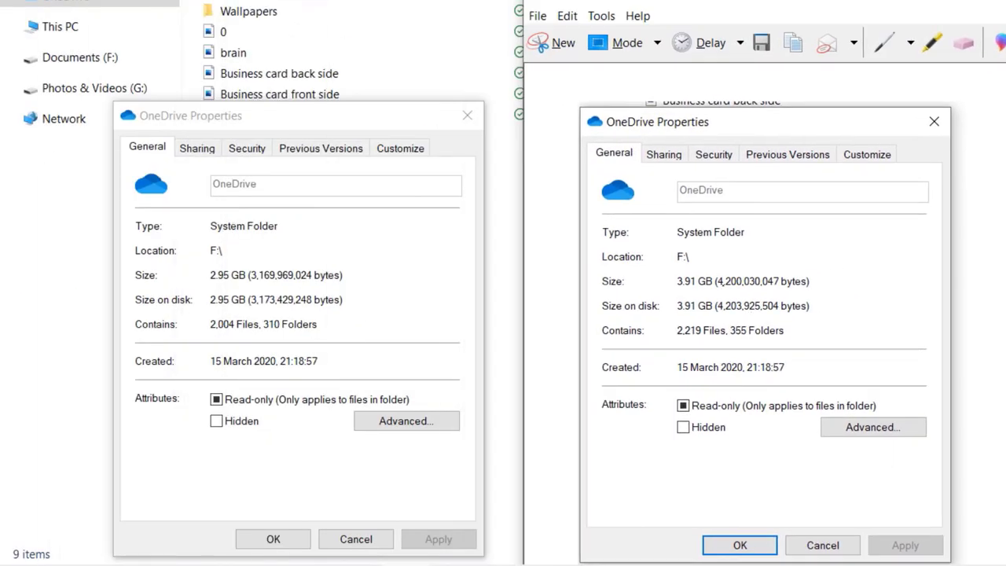
{"action": "left_click_drag", "start_coordinate": [673, 291], "coordinate": [702, 290]}
{"action": "left_click", "coordinate": [317, 493]}
{"action": "left_click", "coordinate": [273, 538]}
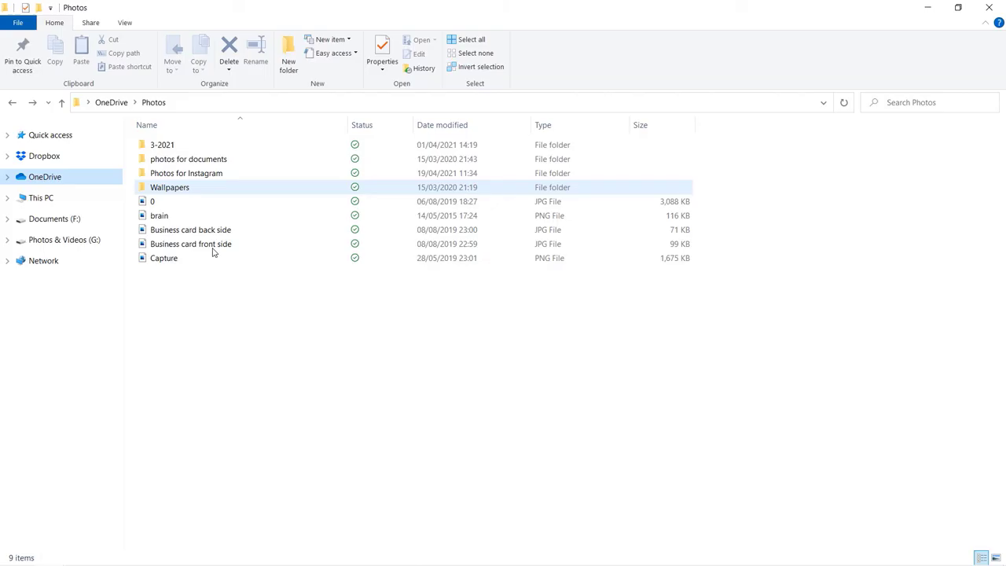
Open the Wallpapers folder in OneDrive on the web.
{"action": "double_click", "coordinate": [209, 187]}
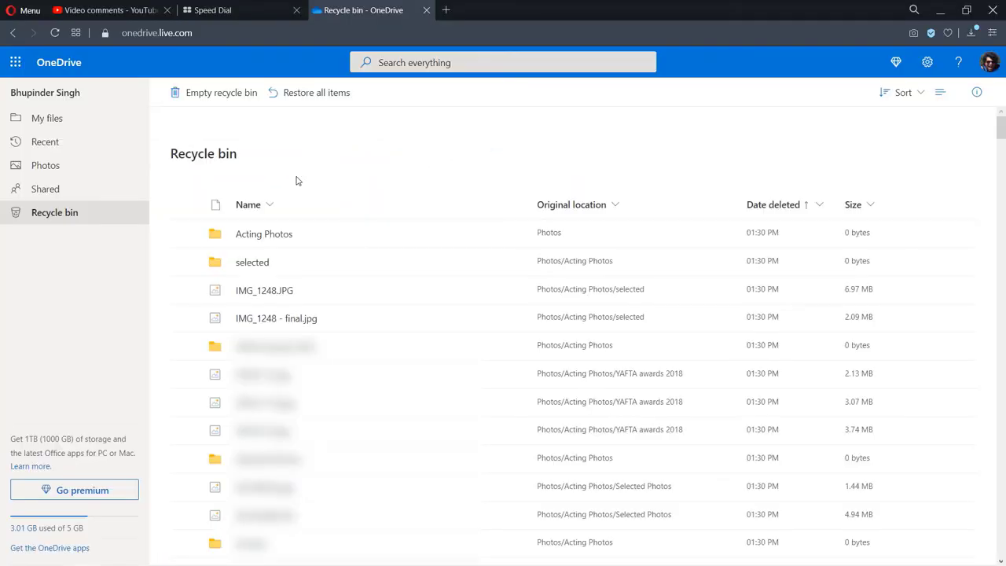